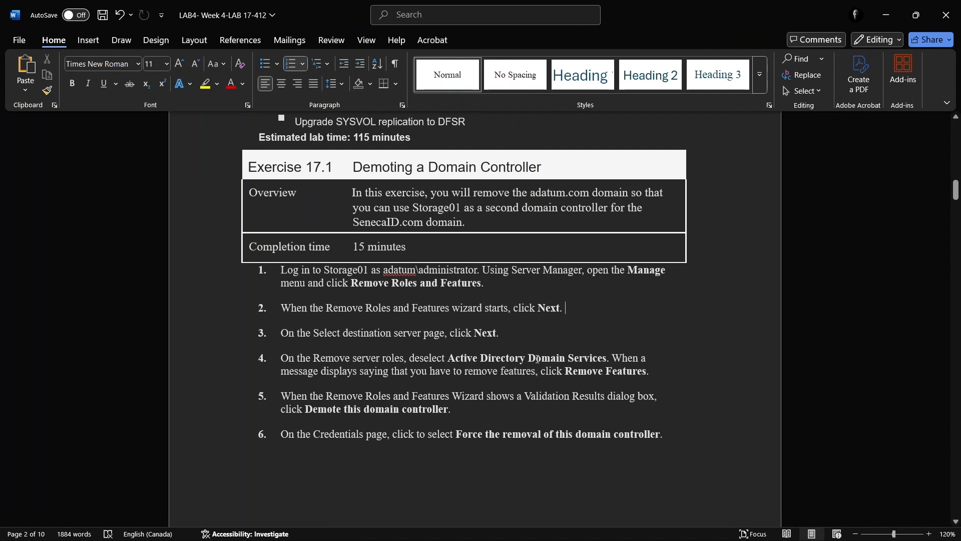
# Review the Storage01 sign-in instruction in Exercise 17.1, check the current account on Storage01-128, and view Server Manager's notifications
pyautogui.moveTo(324, 271); pyautogui.dragTo(371, 271)
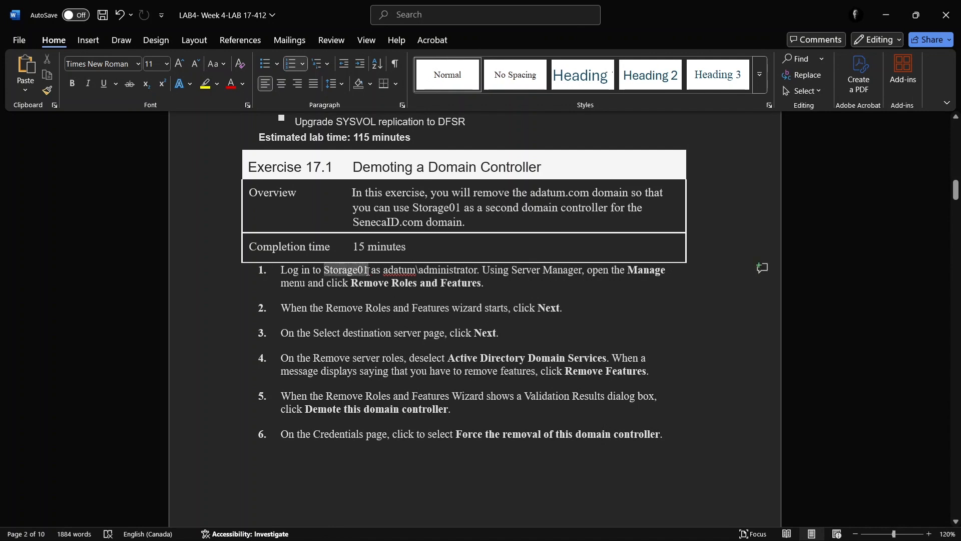
pyautogui.moveTo(384, 271); pyautogui.dragTo(455, 271)
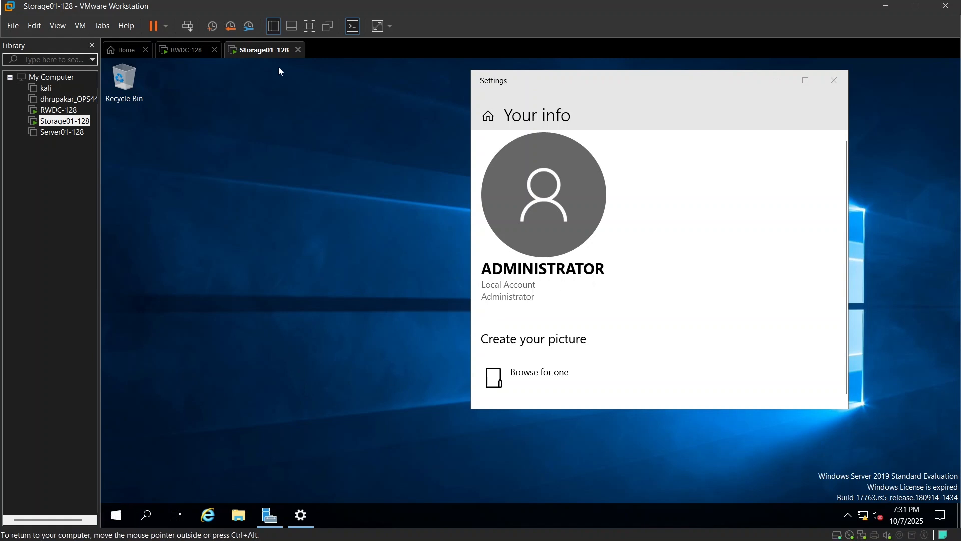
pyautogui.moveTo(599, 269); pyautogui.dragTo(490, 269)
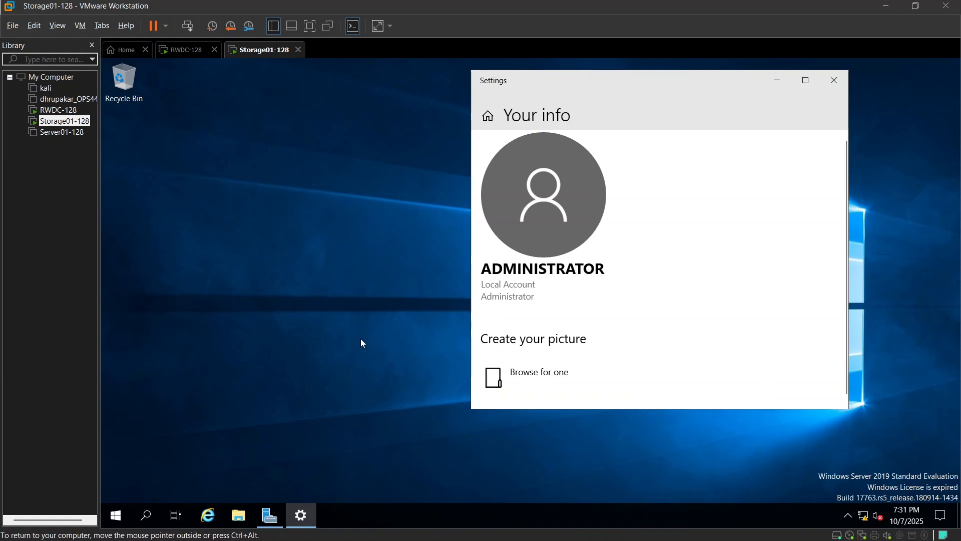
pyautogui.click(281, 507)
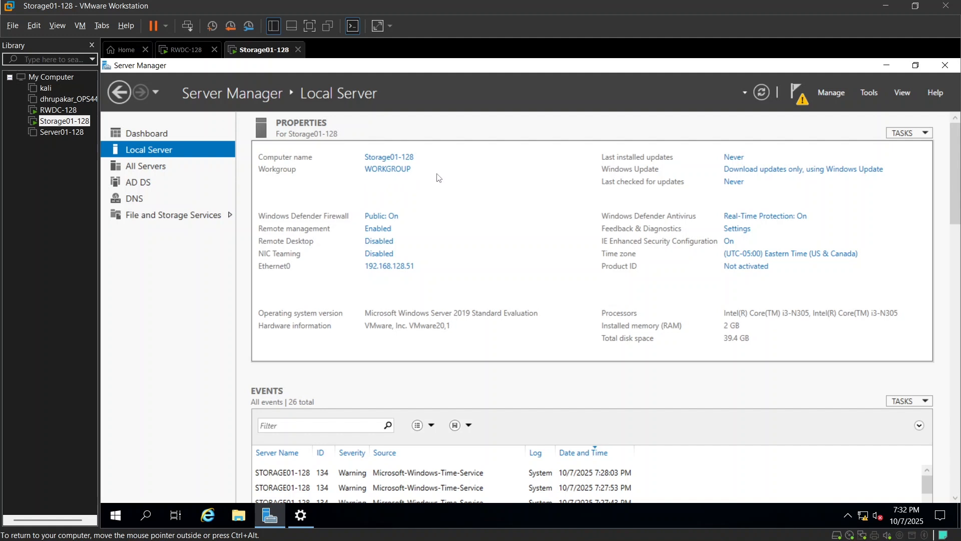
pyautogui.click(803, 97)
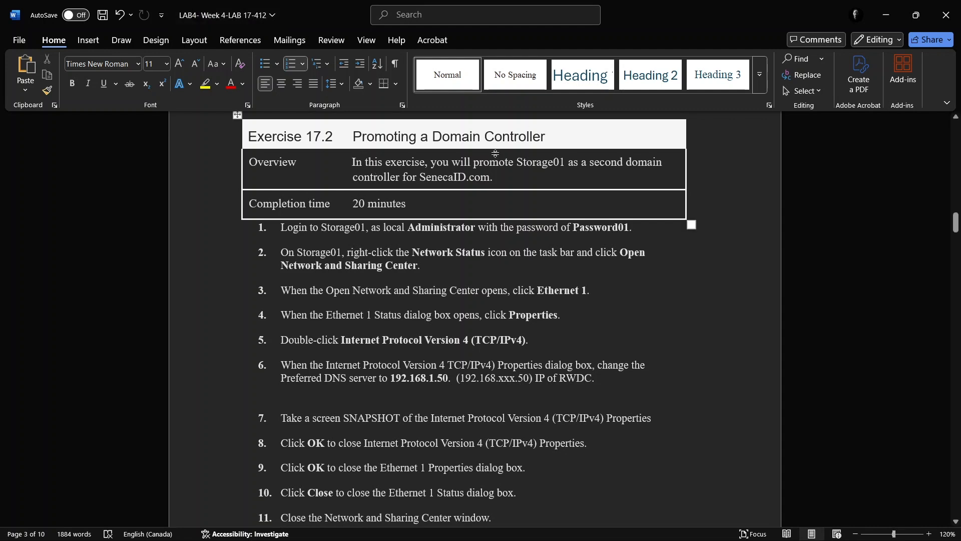
# Review the Storage01 login and SenecaID user name in Exercise 17.2, and view the management commands in Storage01-128's Server Manager
pyautogui.moveTo(324, 230); pyautogui.dragTo(371, 233)
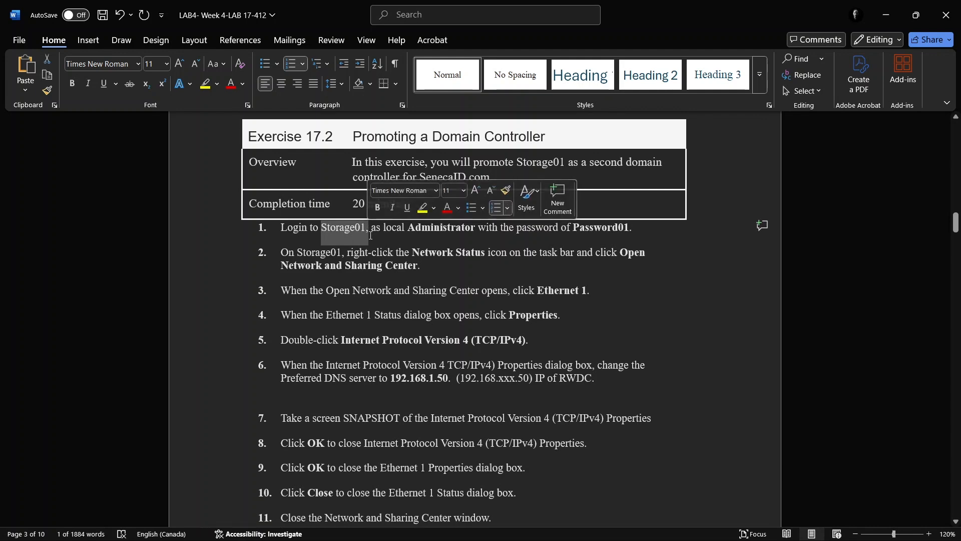
pyautogui.click(408, 294)
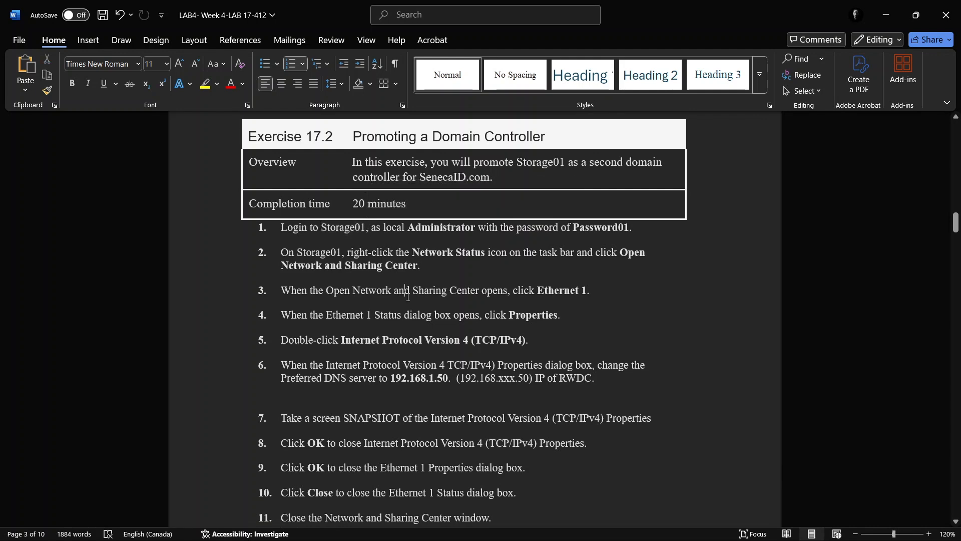
pyautogui.scroll(-10, 408, 297)
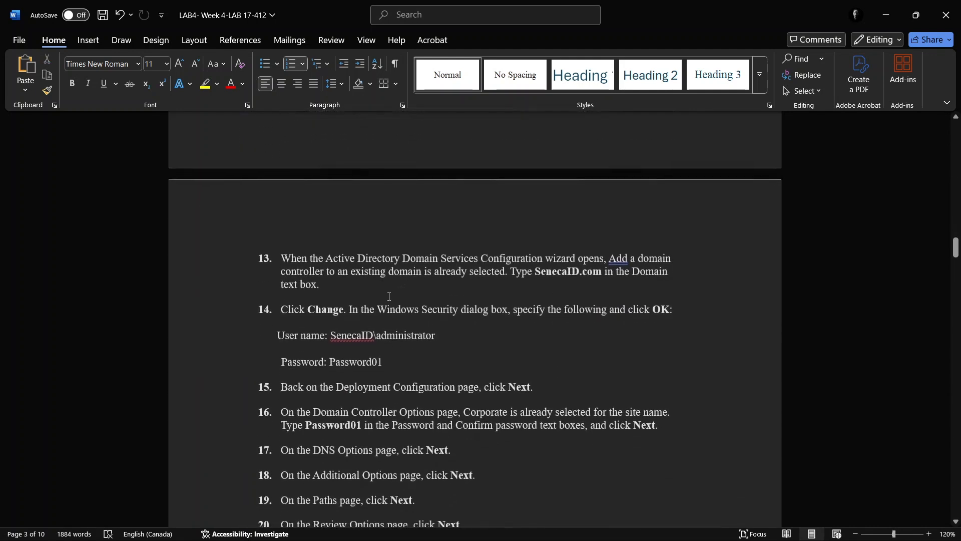
pyautogui.moveTo(331, 335); pyautogui.dragTo(373, 339)
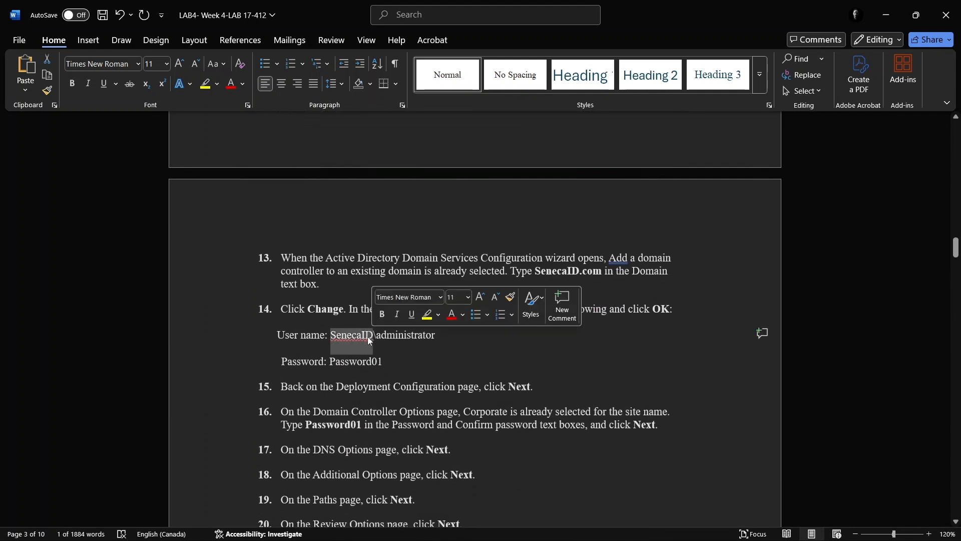
pyautogui.hotkey('alt', 'Tab')
pyautogui.hotkey('alt', 'Tab')
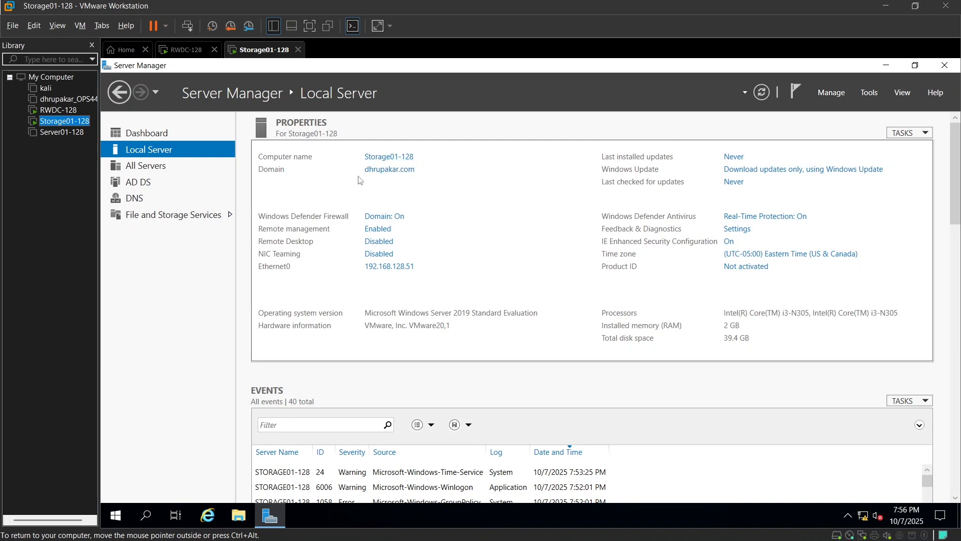
pyautogui.click(843, 94)
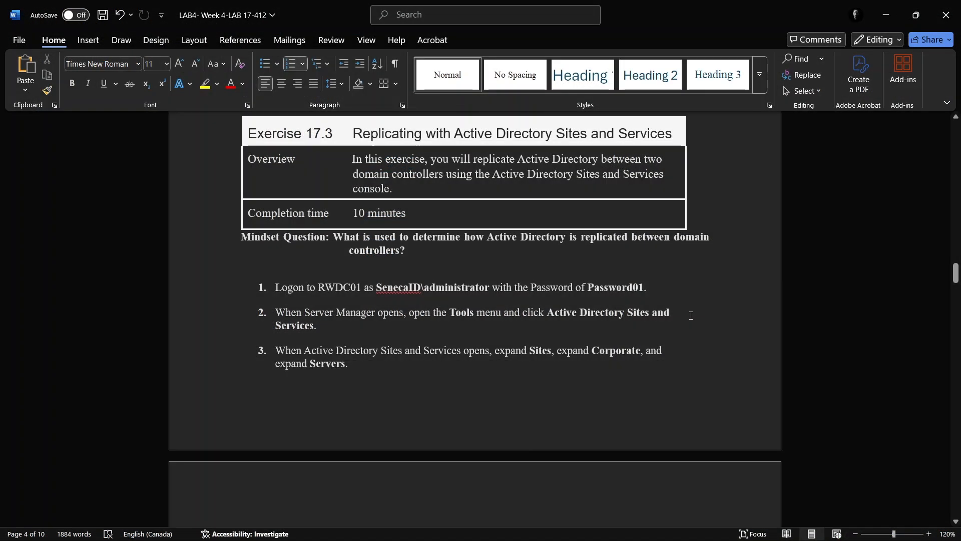
# Review the Exercise 17.3 heading on replicating with Active Directory Sites and Services, and switch to RWDC-128 in VMware Workstation
pyautogui.moveTo(350, 146); pyautogui.dragTo(672, 147)
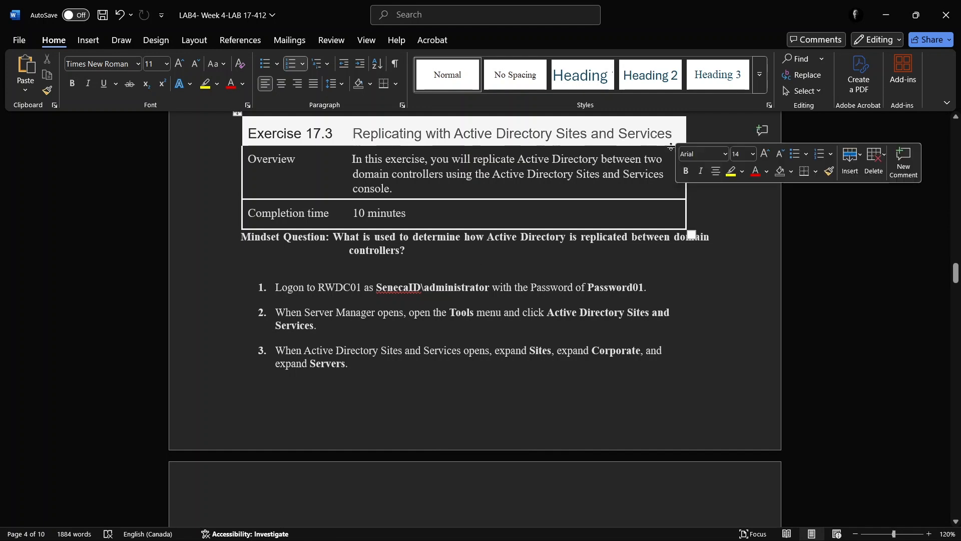
pyautogui.click(721, 327)
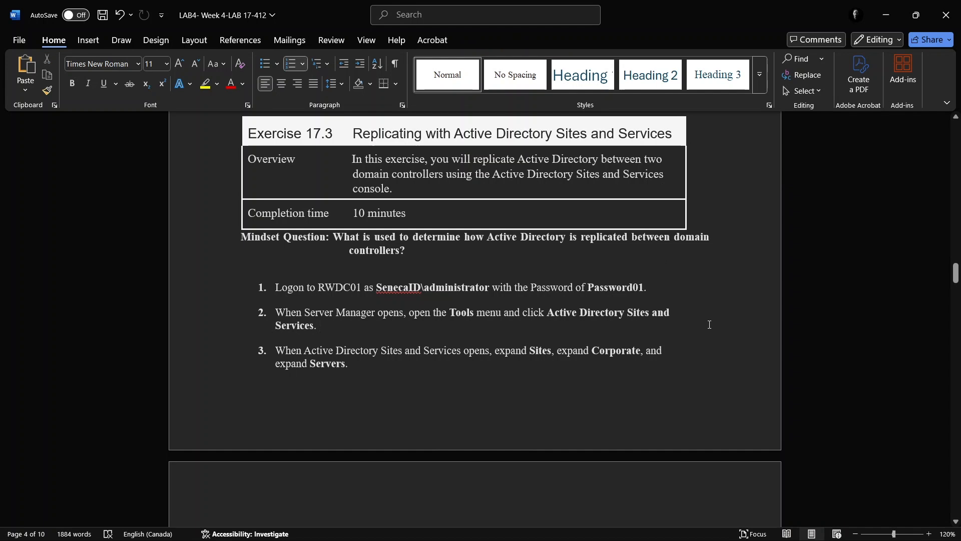
pyautogui.hotkey('alt', 'Tab')
pyautogui.hotkey('alt', 'Tab')
pyautogui.hotkey('alt', 'Tab')
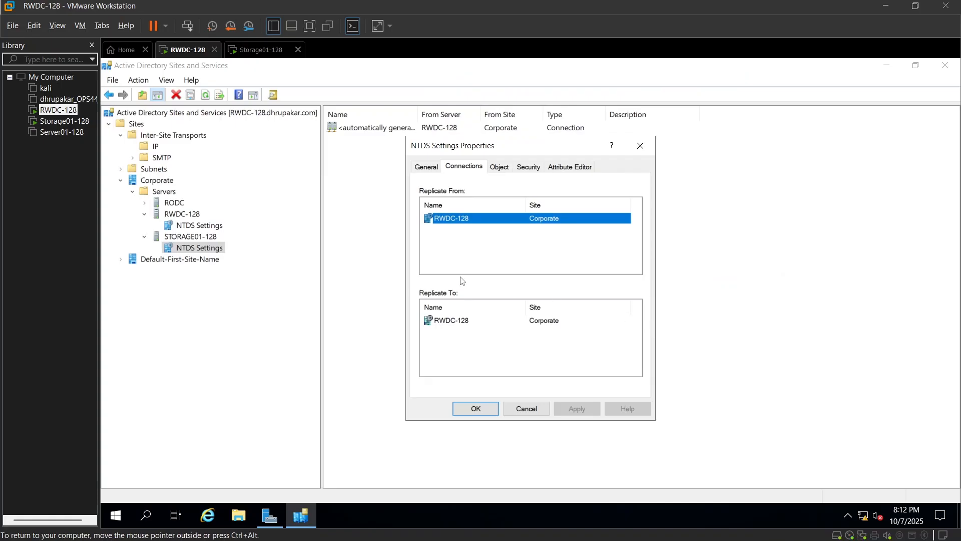
# Reopen the NTDS Settings properties under STORAGE01-128 and show its replication connections
pyautogui.click(638, 147)
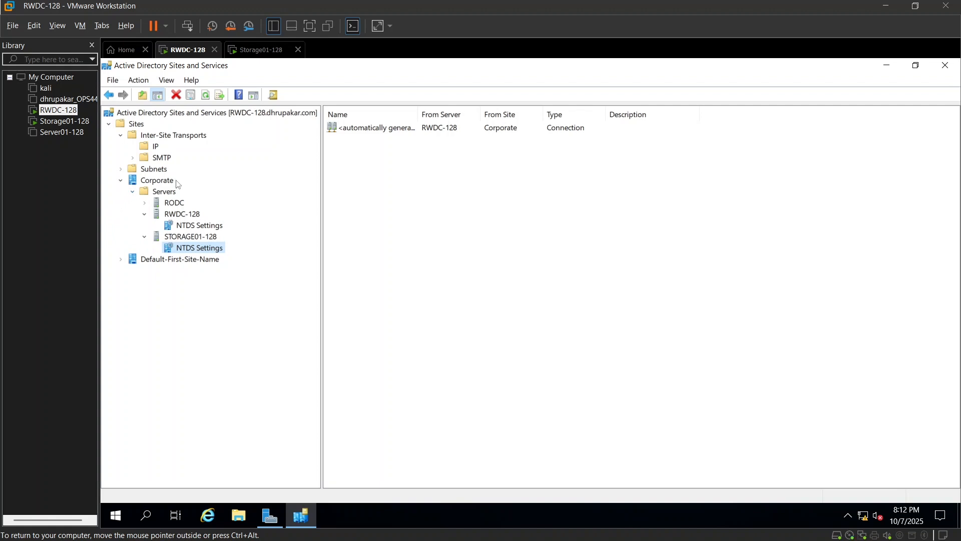
pyautogui.rightClick(191, 252)
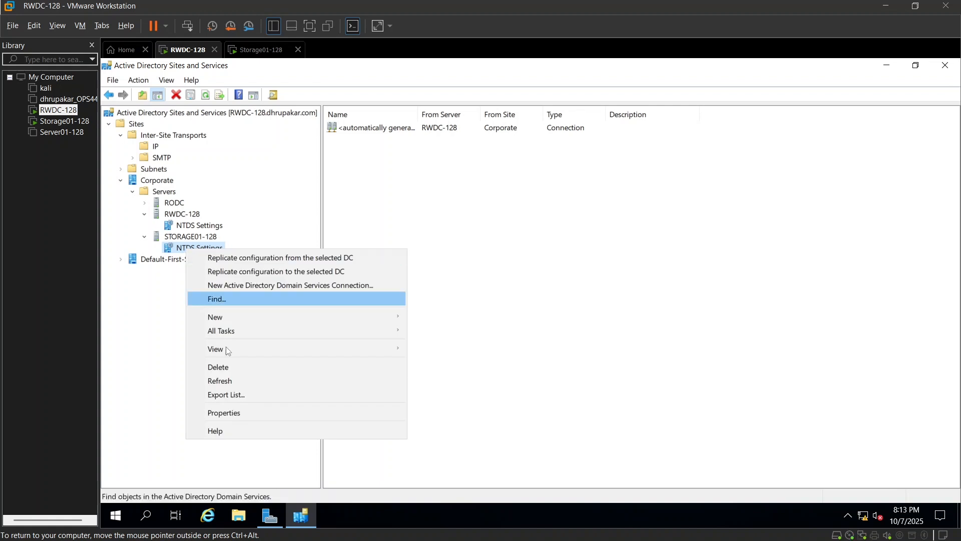
pyautogui.click(236, 410)
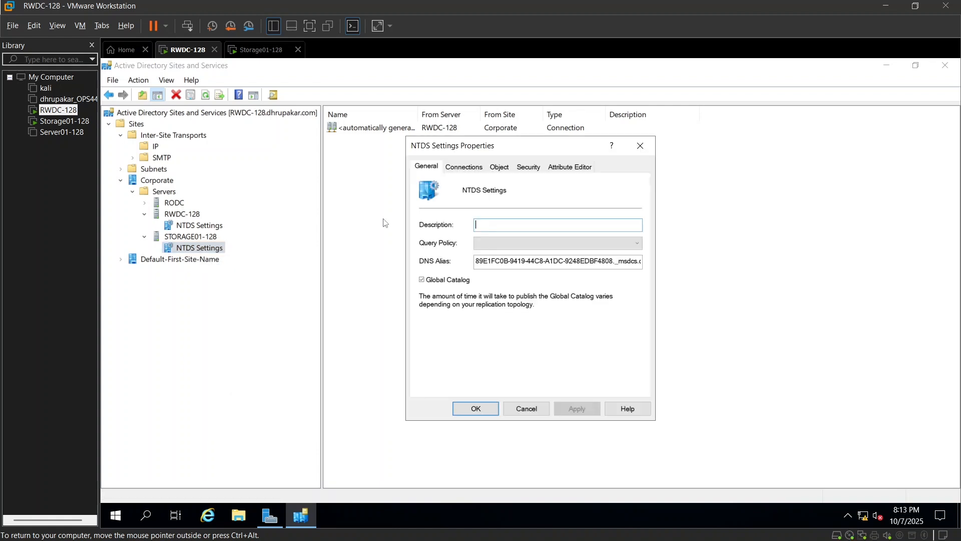
pyautogui.click(462, 167)
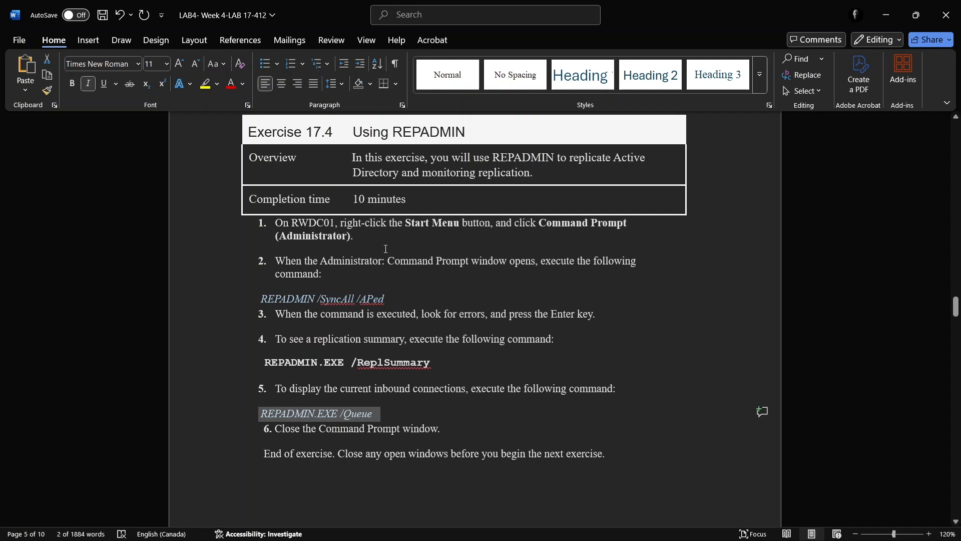
# Review the SyncAll, ReplSummary and Queue REPADMIN commands in Exercise 17.4, and switch to the RWDC-128 Command Prompt in VMware Workstation
pyautogui.click(356, 136)
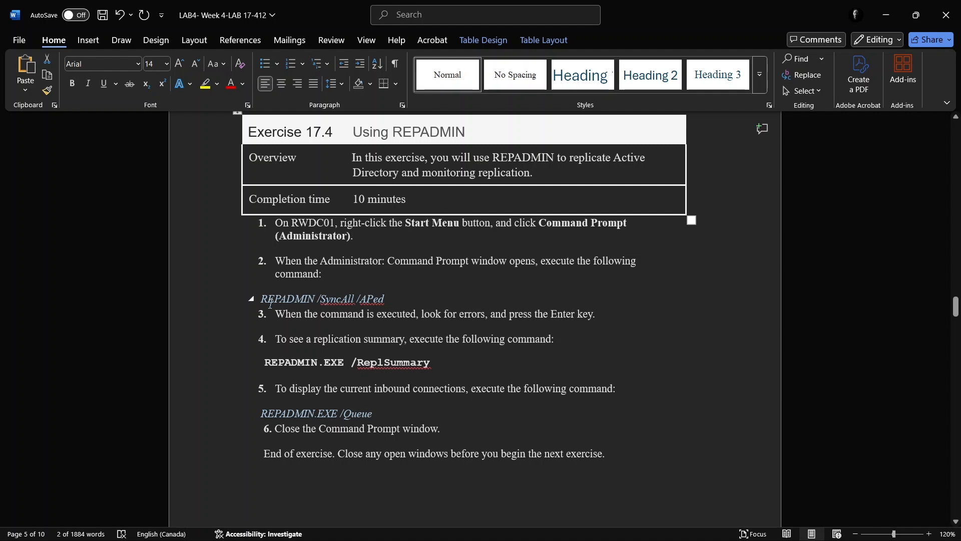
pyautogui.doubleClick(297, 299)
pyautogui.moveTo(297, 299); pyautogui.dragTo(392, 300)
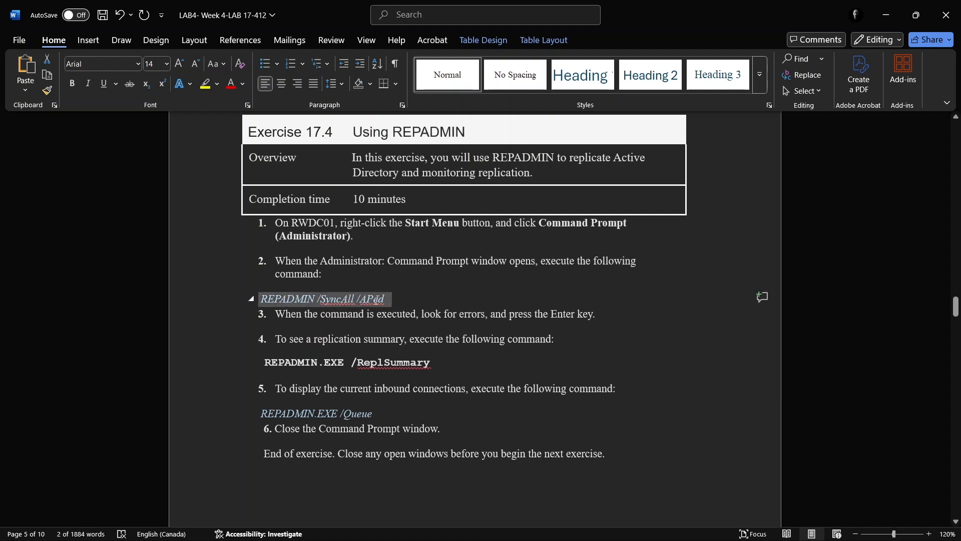
pyautogui.moveTo(265, 362); pyautogui.dragTo(388, 371)
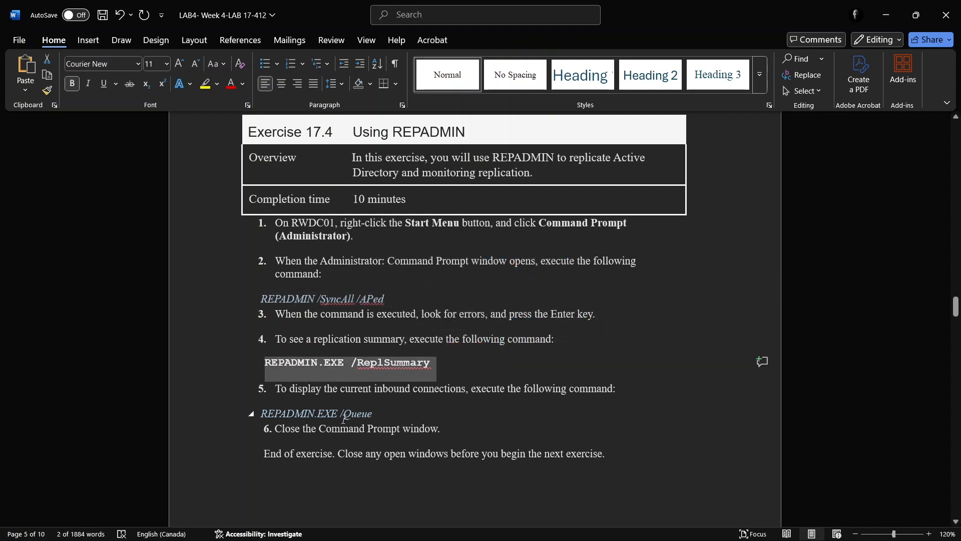
pyautogui.moveTo(261, 415); pyautogui.dragTo(376, 417)
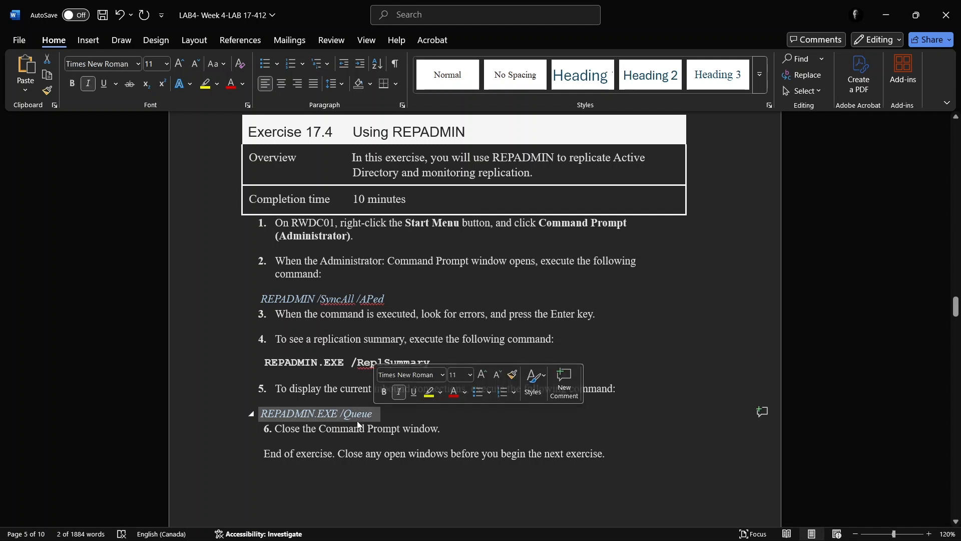
pyautogui.hotkey('alt', 'Tab')
pyautogui.press('Tab')
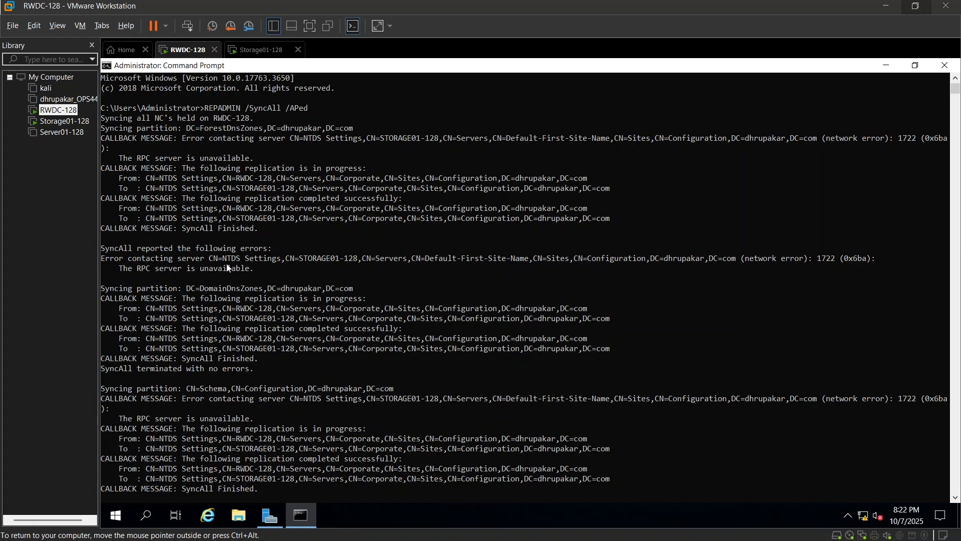
# Examine the Command Prompt output of REPADMIN /SyncAll /APed, REPADMIN.EXE /ReplSummary and REPADMIN.EXE /Queue
pyautogui.scroll(-5, 227, 269)
pyautogui.scroll(-6, 226, 268)
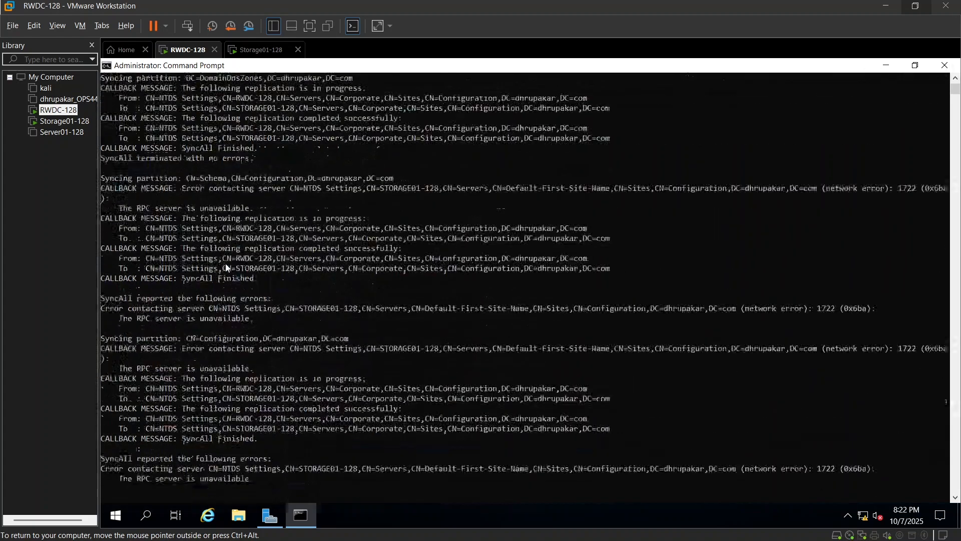
pyautogui.scroll(-9, 227, 269)
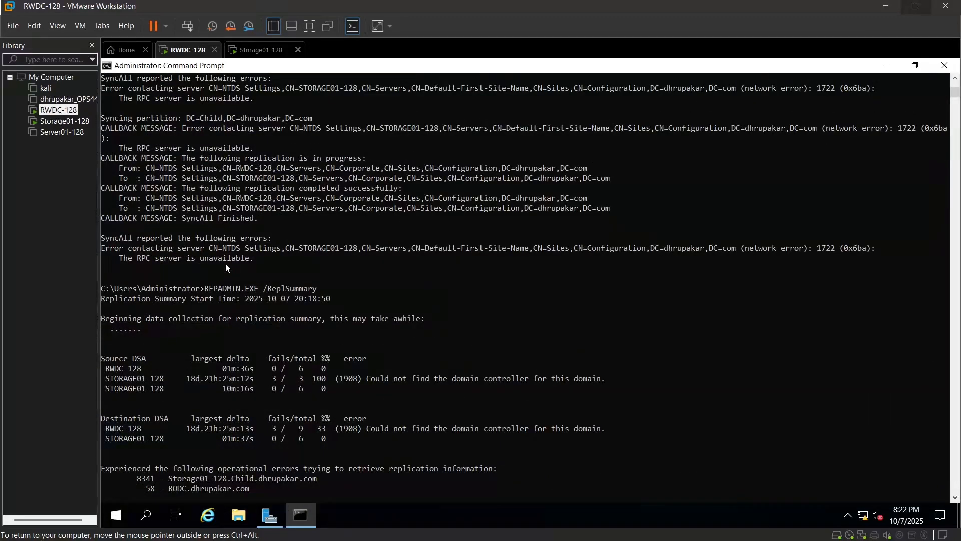
pyautogui.scroll(-1, 226, 269)
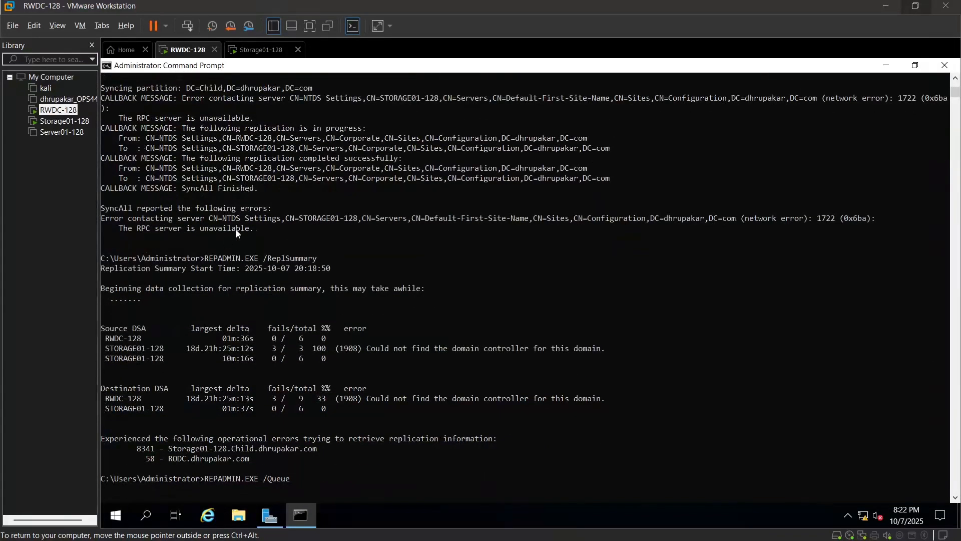
pyautogui.moveTo(204, 258); pyautogui.dragTo(318, 263)
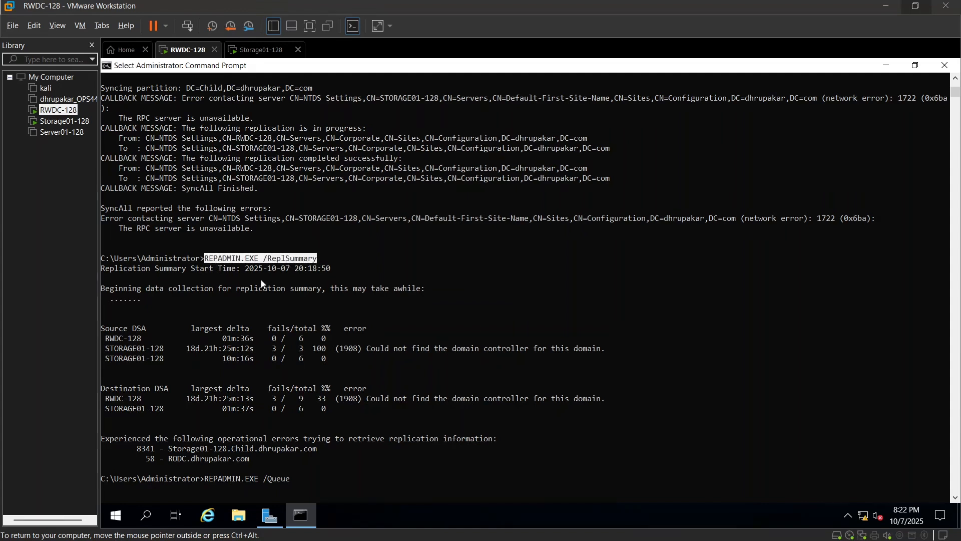
pyautogui.press('Return')
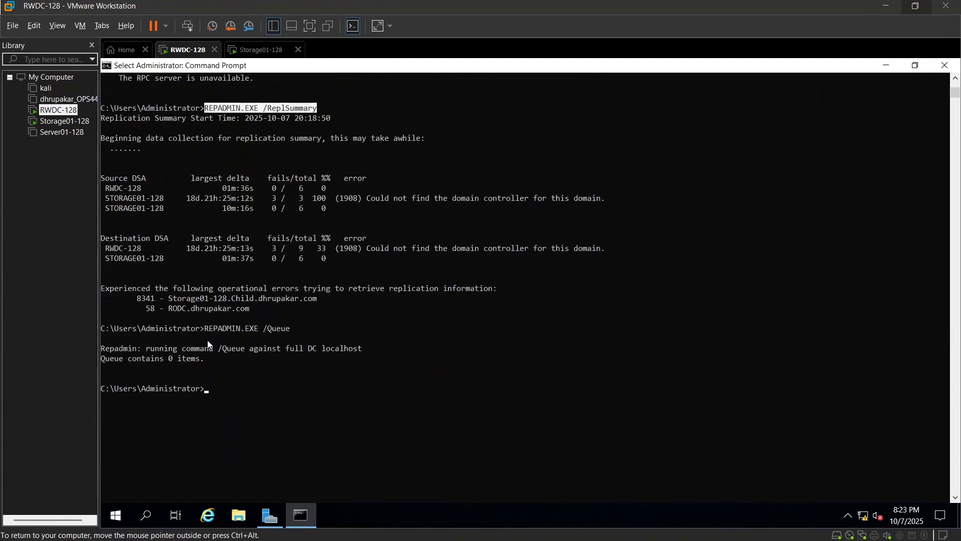
pyautogui.moveTo(201, 329); pyautogui.dragTo(292, 326)
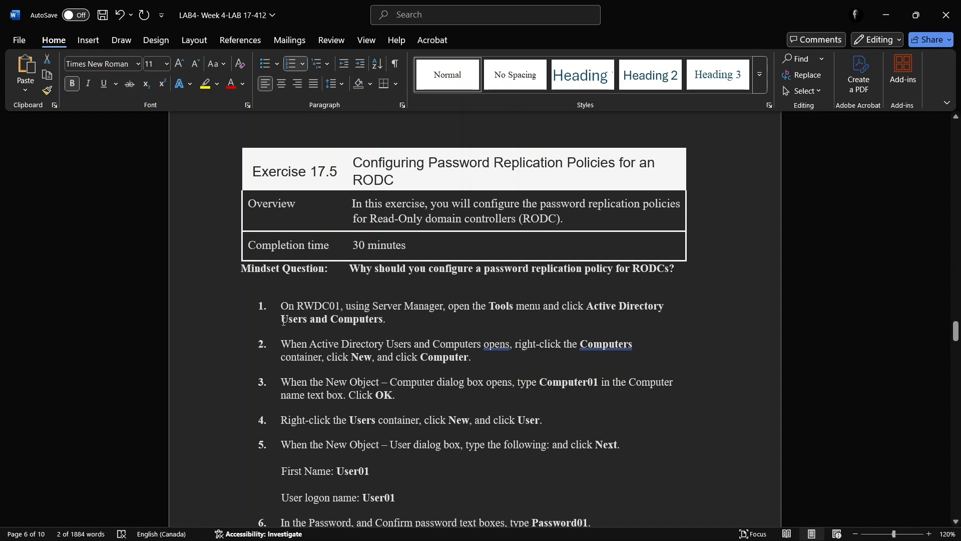
# Review the Exercise 17.5 instructions on configuring password replication policies for an RODC, including its computer and user creation steps
pyautogui.moveTo(281, 321); pyautogui.dragTo(394, 318)
pyautogui.scroll(-3, 394, 317)
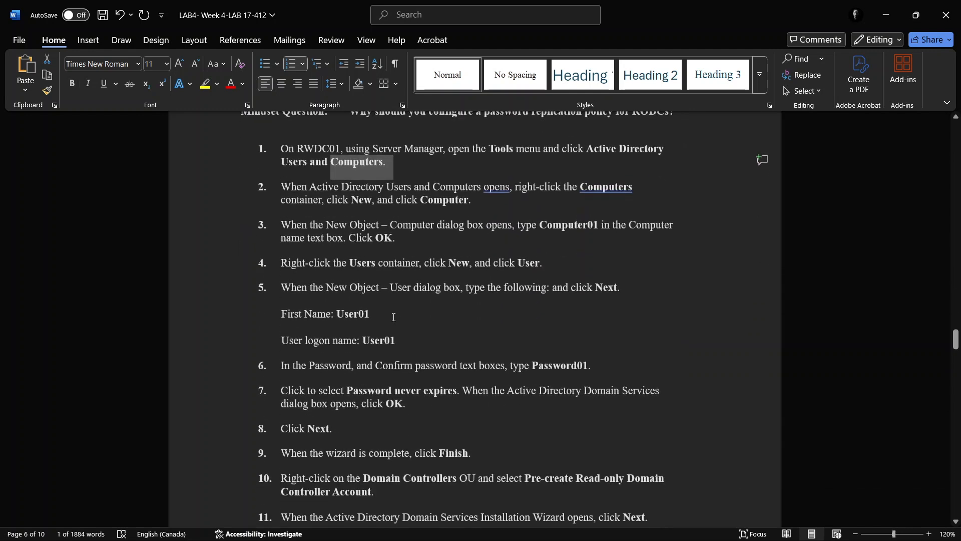
pyautogui.scroll(-2, 394, 318)
pyautogui.scroll(5, 394, 319)
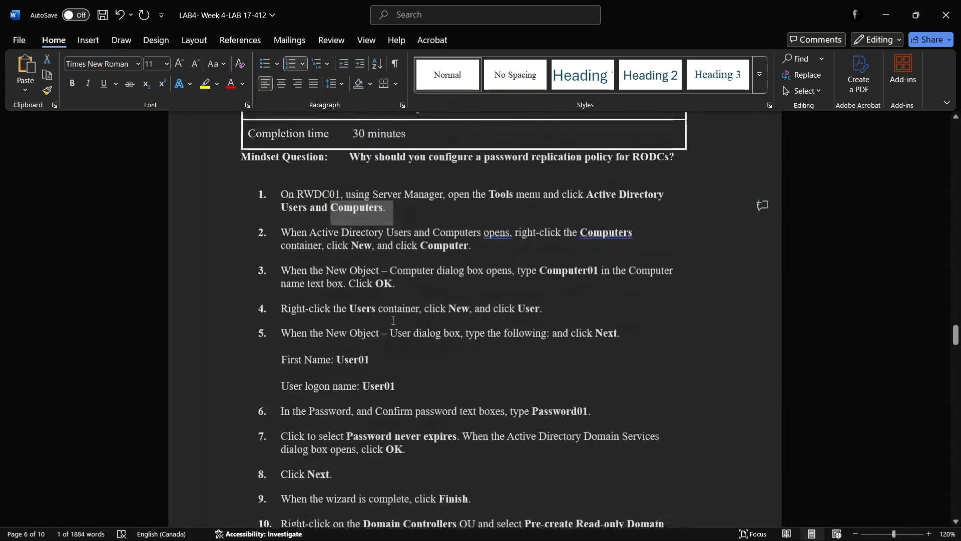
pyautogui.scroll(1, 393, 320)
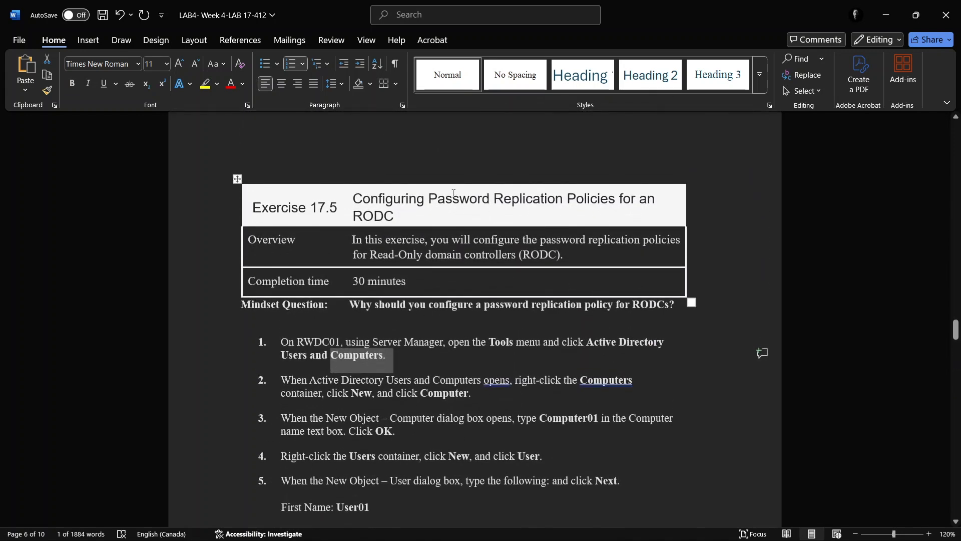
pyautogui.moveTo(434, 205); pyautogui.dragTo(599, 203)
pyautogui.scroll(-3, 400, 358)
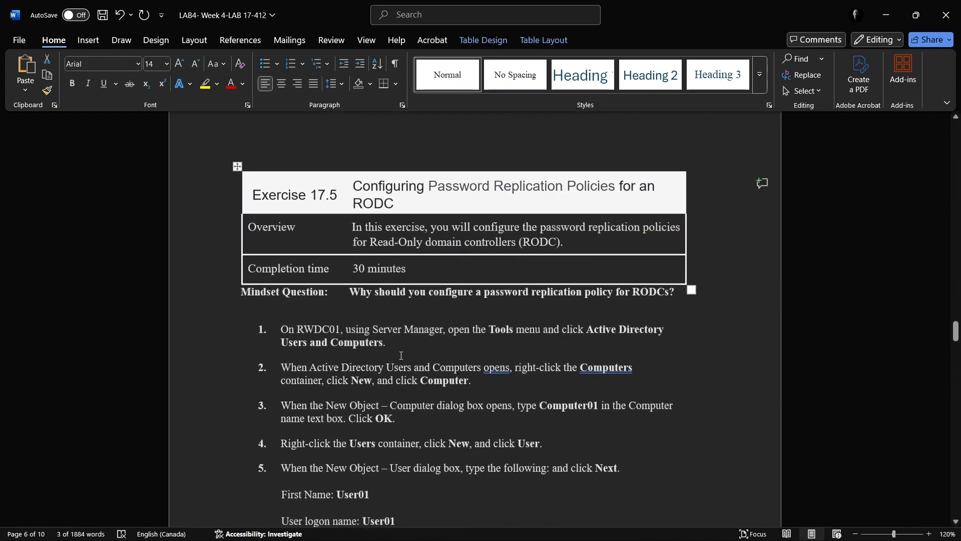
# Switch to RWDC-128 in VMware Workstation and list the Computers container in Active Directory Users and Computers
pyautogui.hotkey('alt', 'Tab')
pyautogui.hotkey('alt', 'Tab')
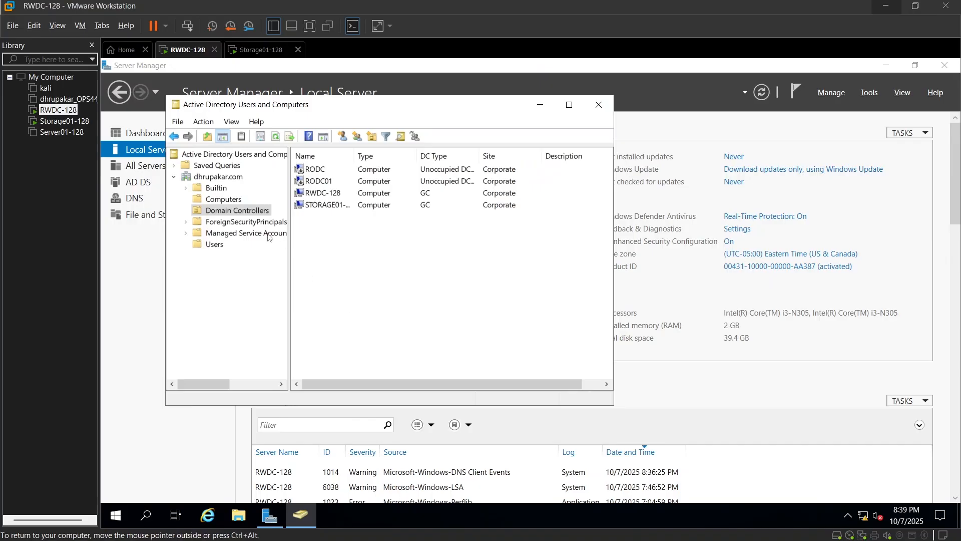
pyautogui.click(219, 200)
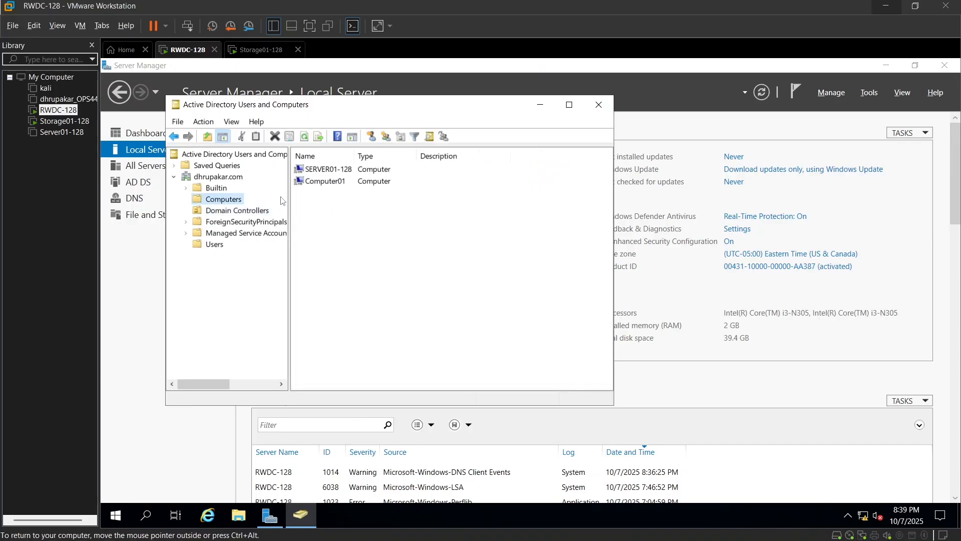
# Locate Computer01 in the Computers container and User01 in the Users container of dhrupakar.com
pyautogui.click(328, 183)
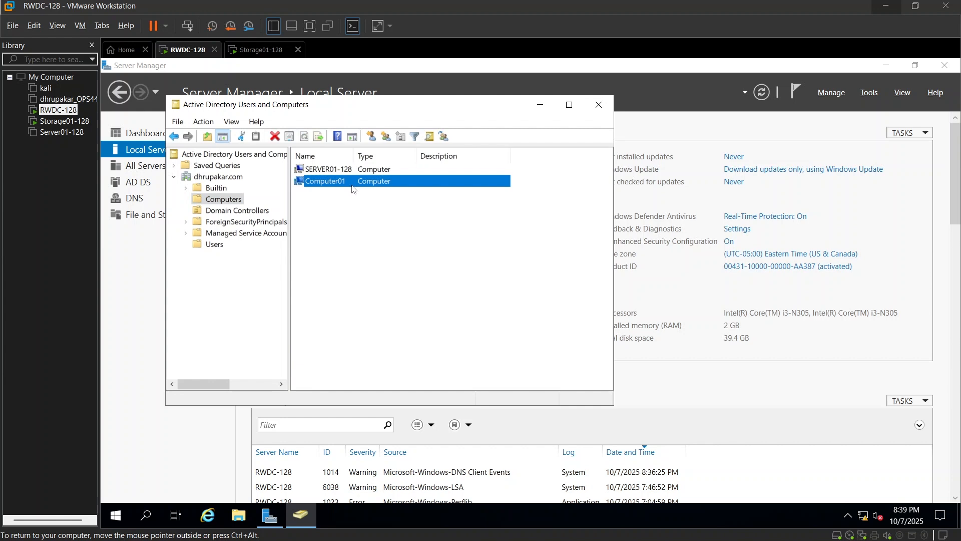
pyautogui.click(216, 245)
pyautogui.scroll(-2, 379, 335)
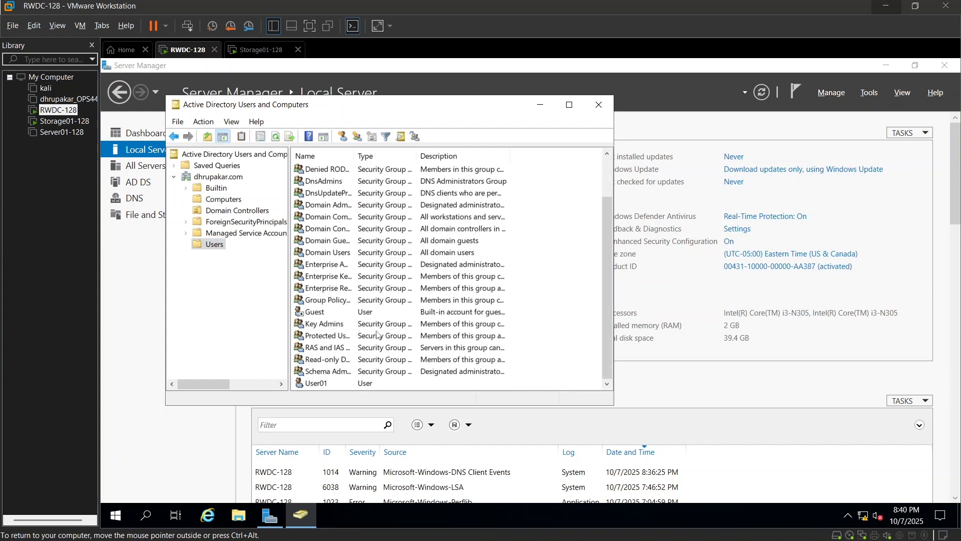
pyautogui.click(334, 383)
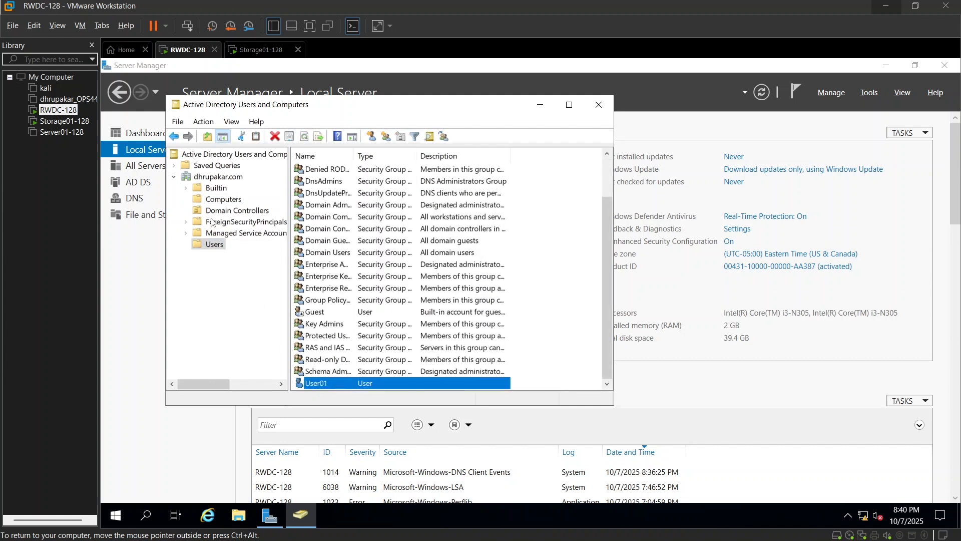
# Open RODC01's password replication policy from the Domain Controllers container and view the members of the Allowed RODC Password Replication Group
pyautogui.click(223, 212)
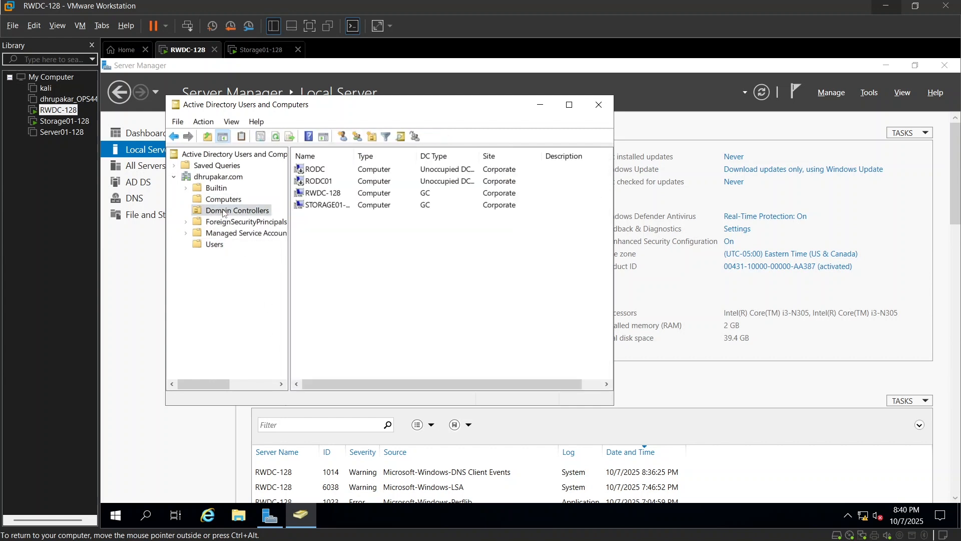
pyautogui.doubleClick(320, 182)
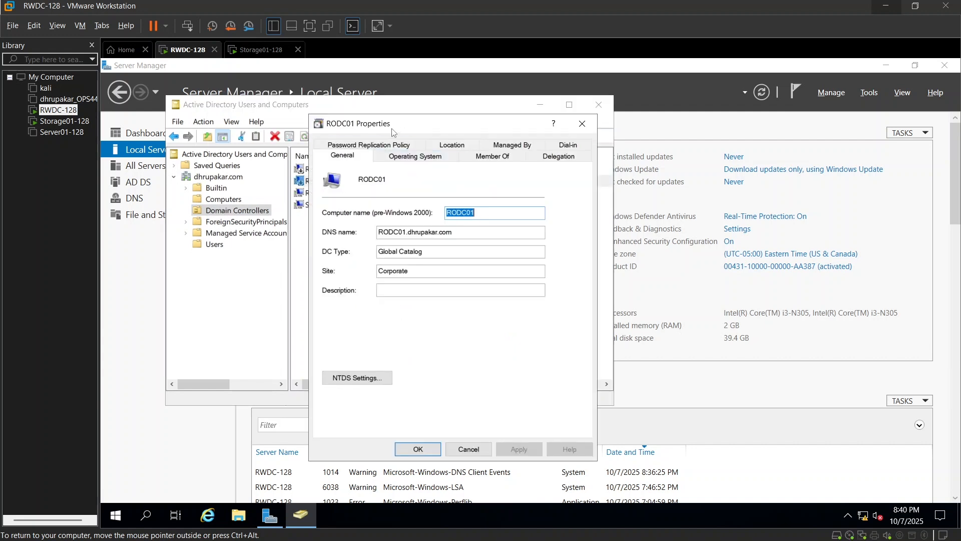
pyautogui.moveTo(393, 132); pyautogui.dragTo(390, 206)
pyautogui.click(371, 222)
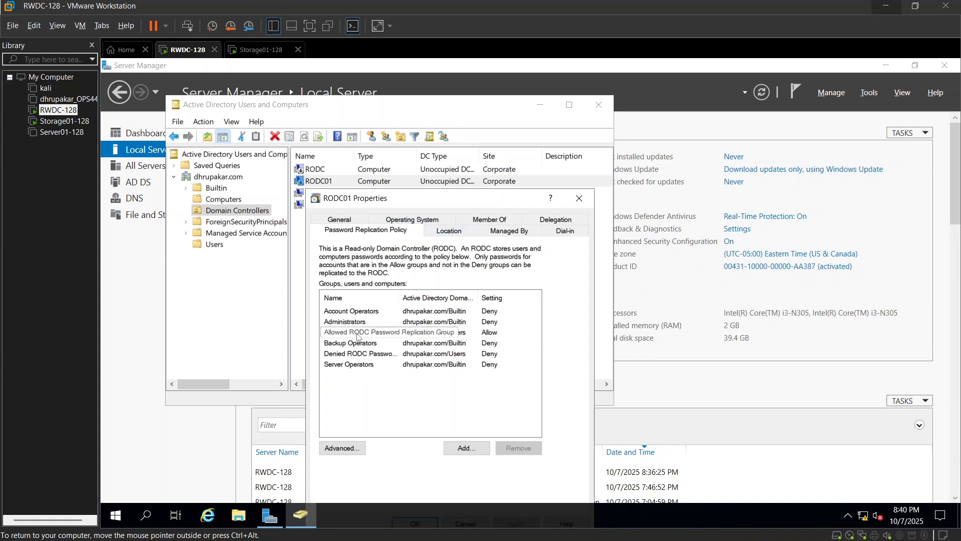
pyautogui.doubleClick(390, 338)
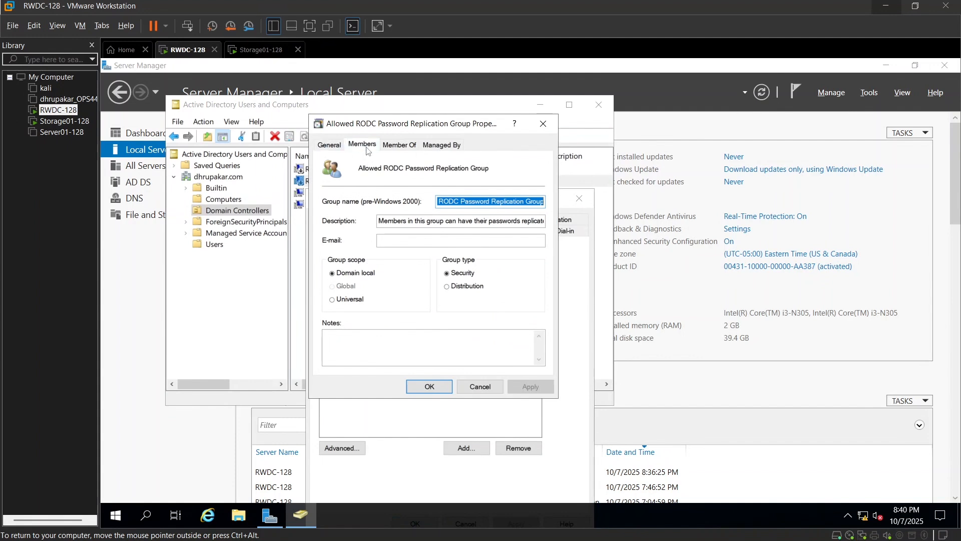
pyautogui.click(364, 146)
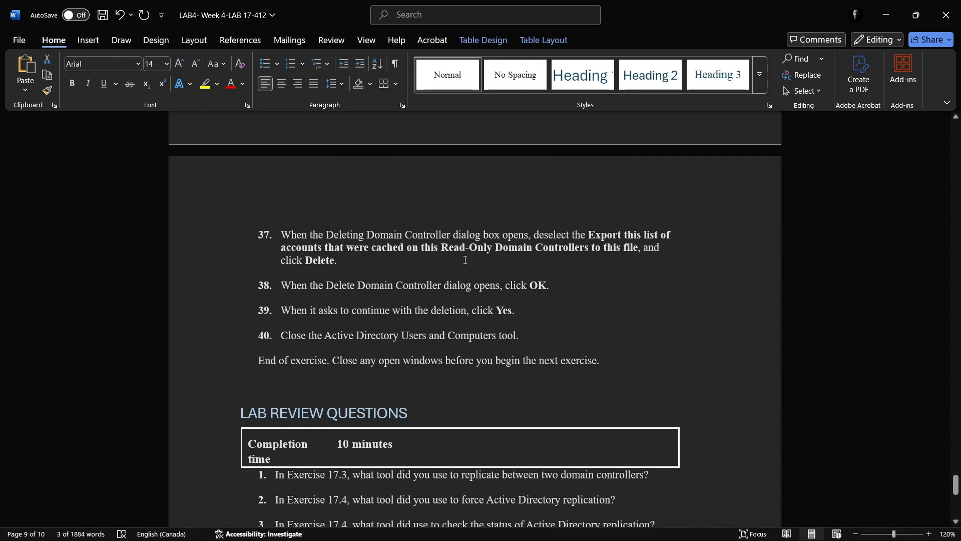
# Switch from the Word lab document to RWDC-128 in VMware Workstation and check the Domain Controllers list
pyautogui.hotkey('alt', 'Tab')
pyautogui.hotkey('alt', 'Tab')
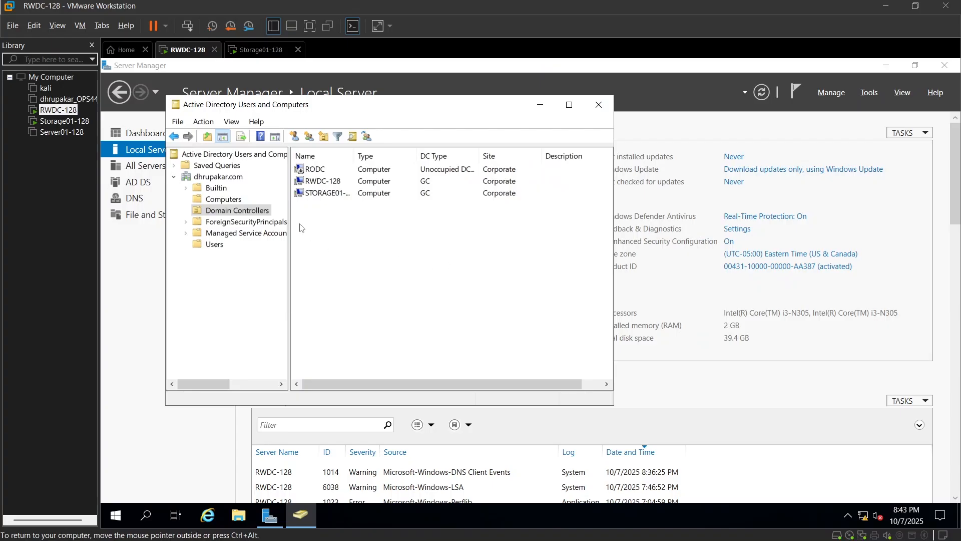